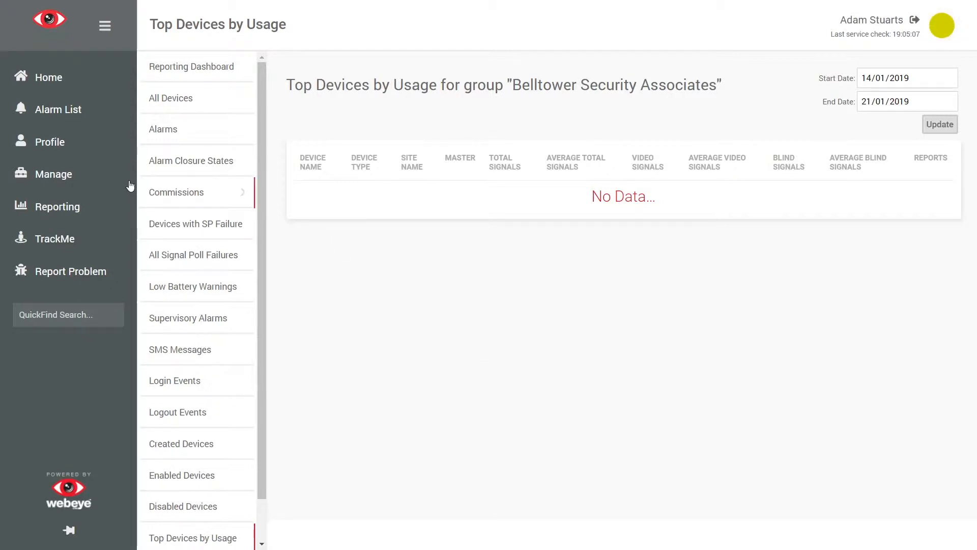
Step: From Manage, start a new subgroup under the North group of Belltower Security Associates
left_click(85, 174)
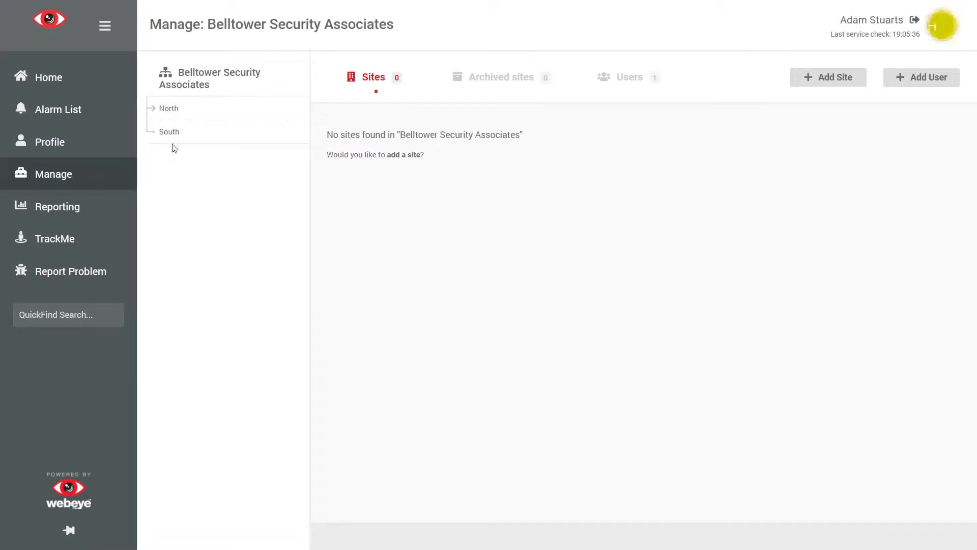
left_click(199, 111)
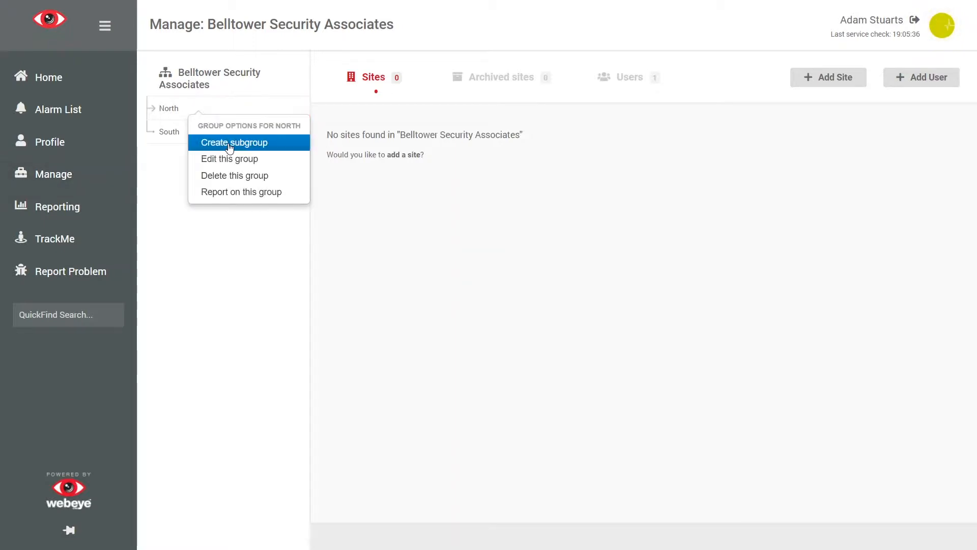
left_click(229, 144)
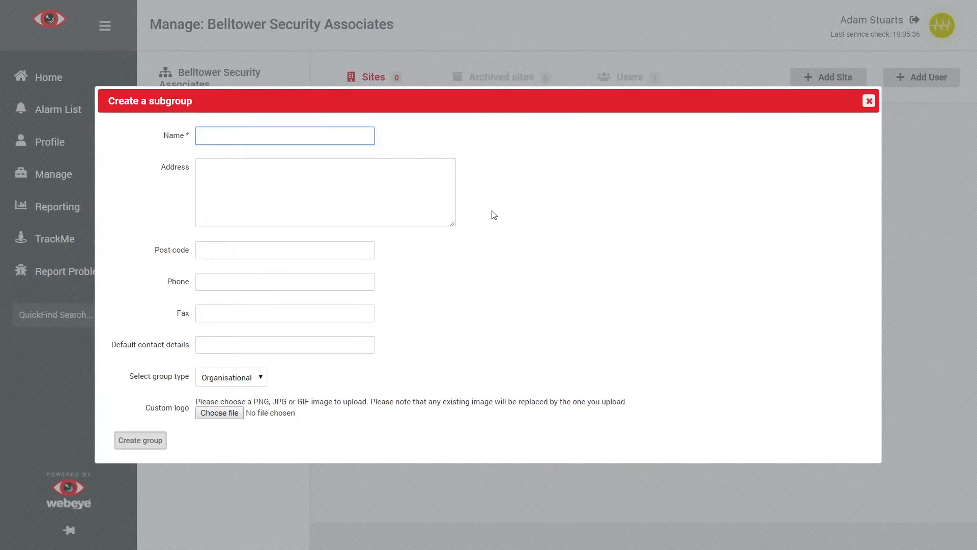
Step: Create the Organisational subgroup 'ACE Plastics' with the company's address and post code
type("ACE")
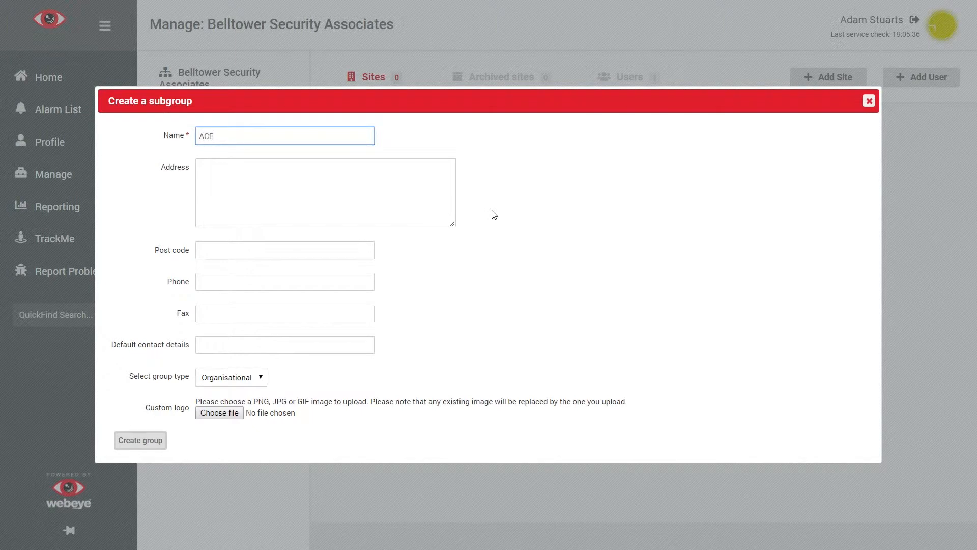
type(" Plastics")
key("Tab")
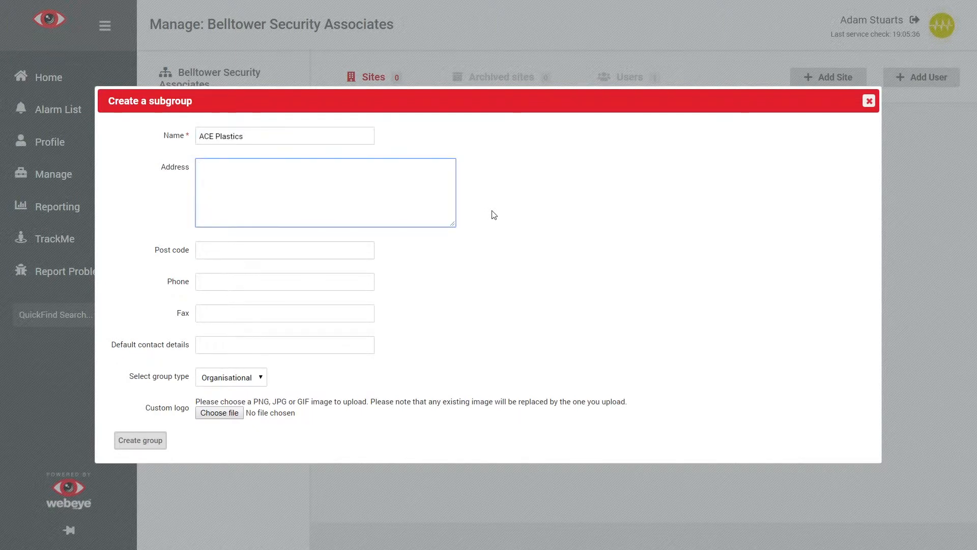
key("Tab")
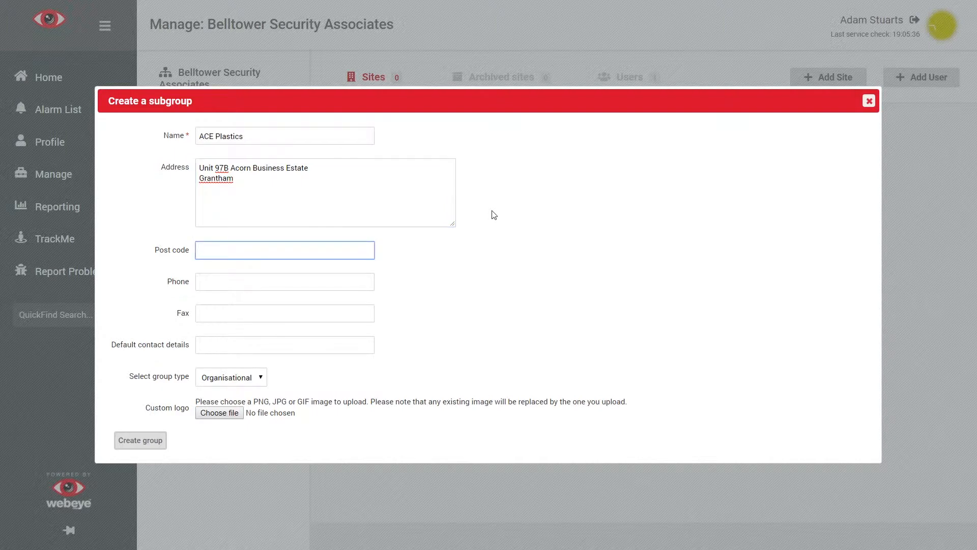
type("NG3")
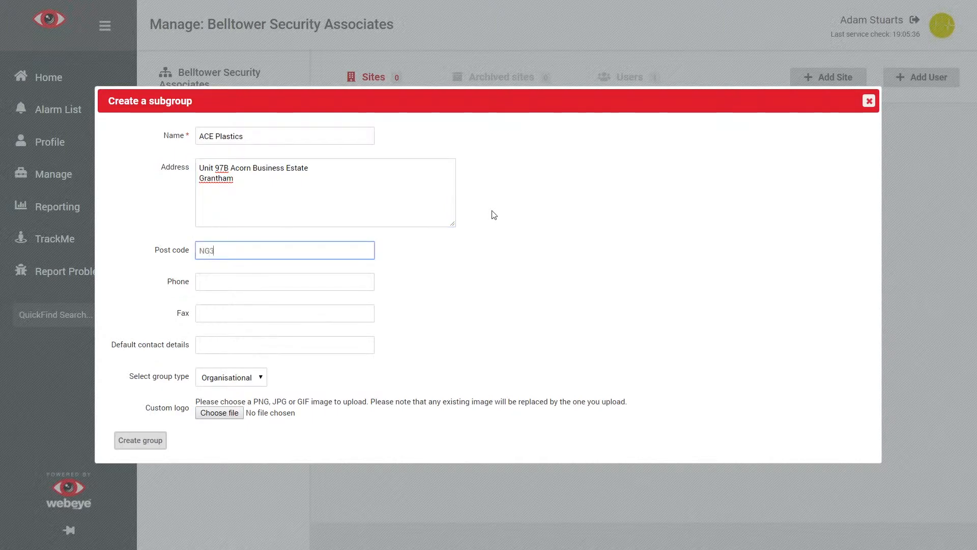
type("1 4NY")
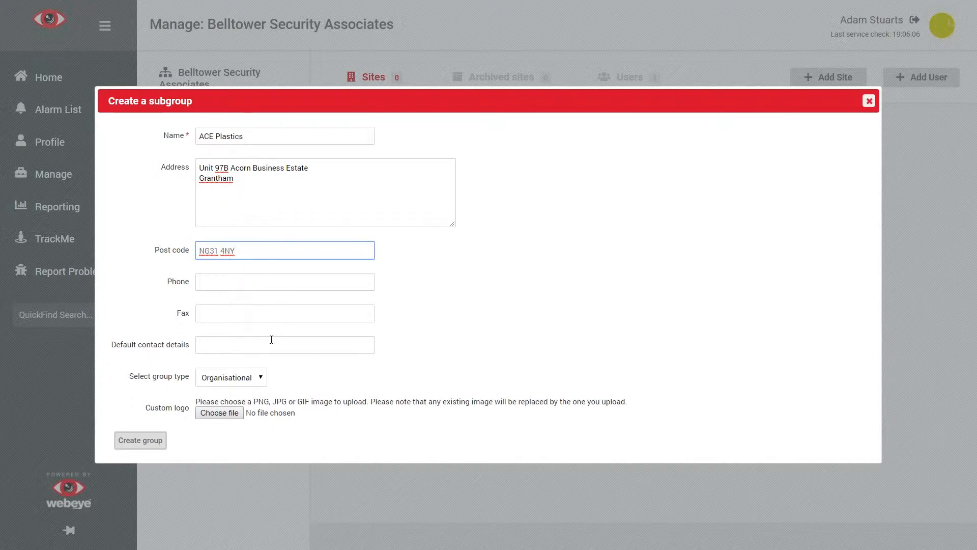
left_click(256, 379)
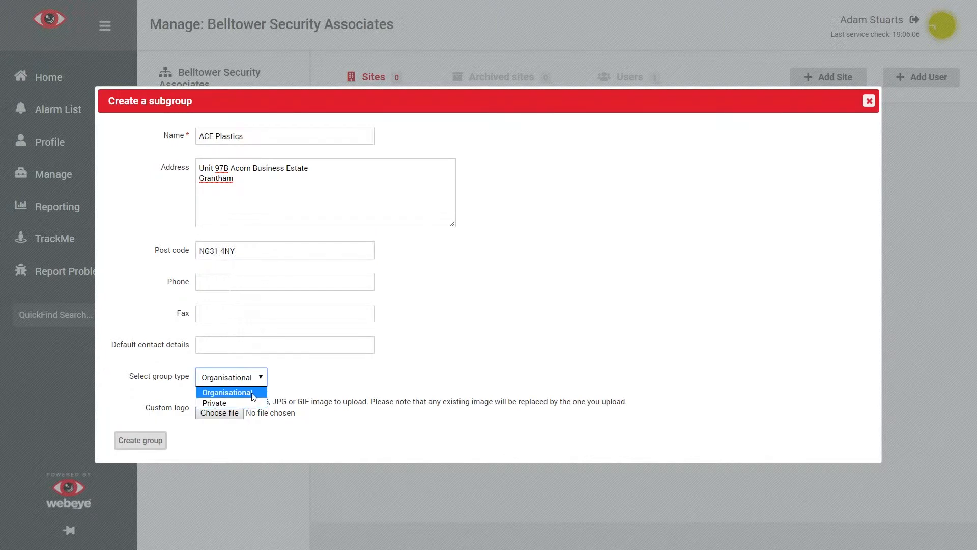
left_click(295, 385)
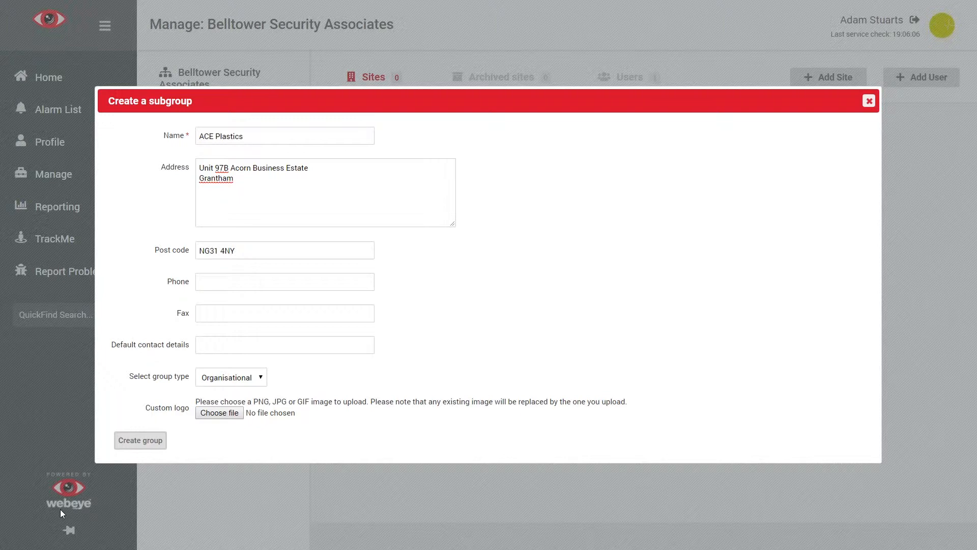
left_click(143, 444)
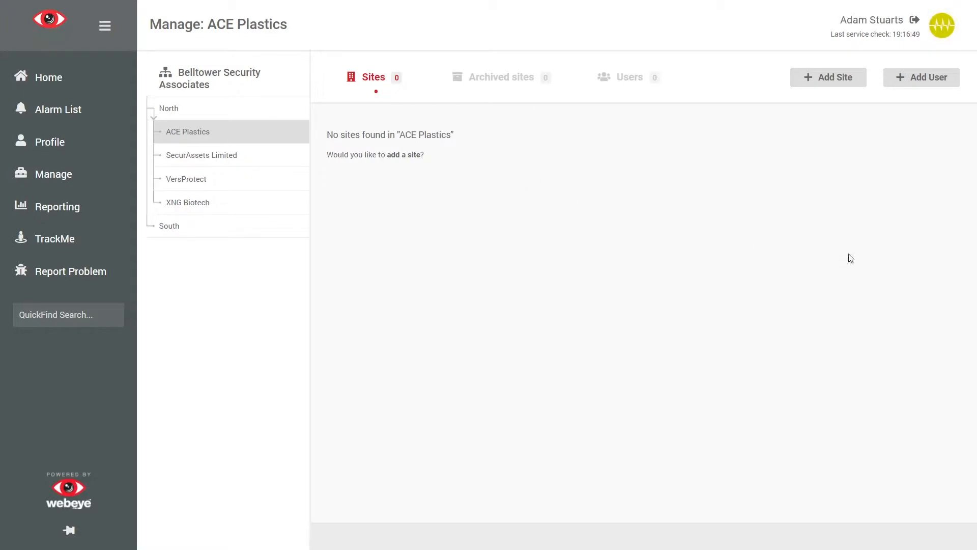
Step: Add site 'ACE Plastics Head Office' with Europe/London (GMT) timezone and pasted alarm handling notes
left_click(831, 82)
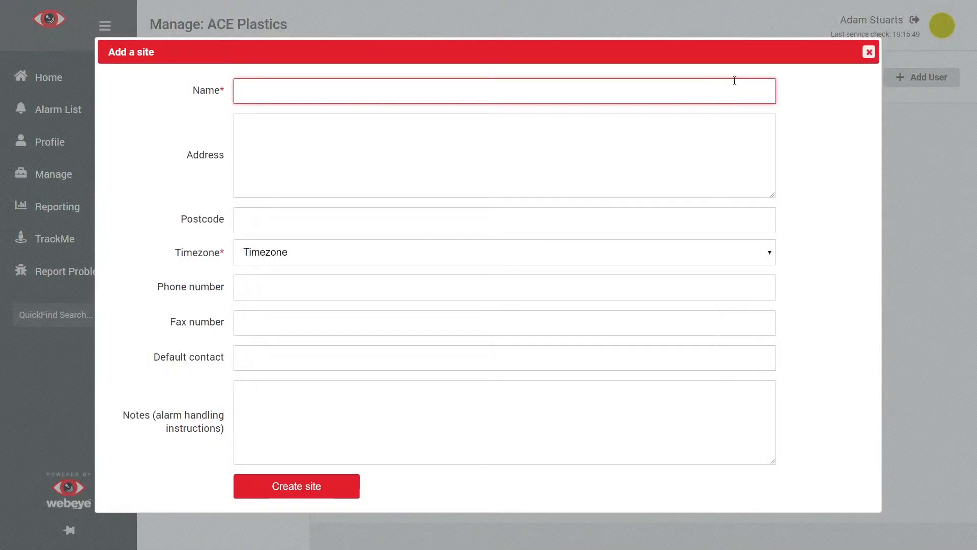
type("ACE Plastics ")
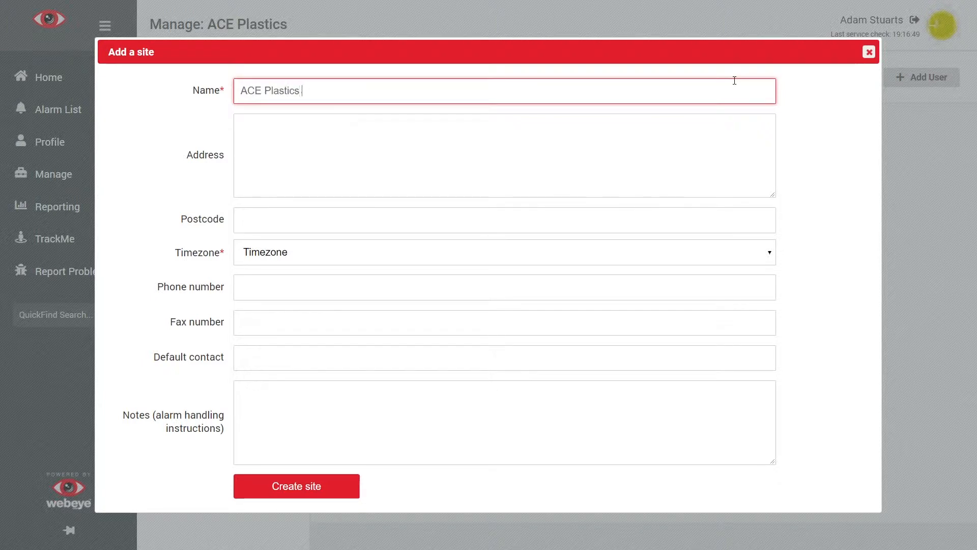
type("Head O")
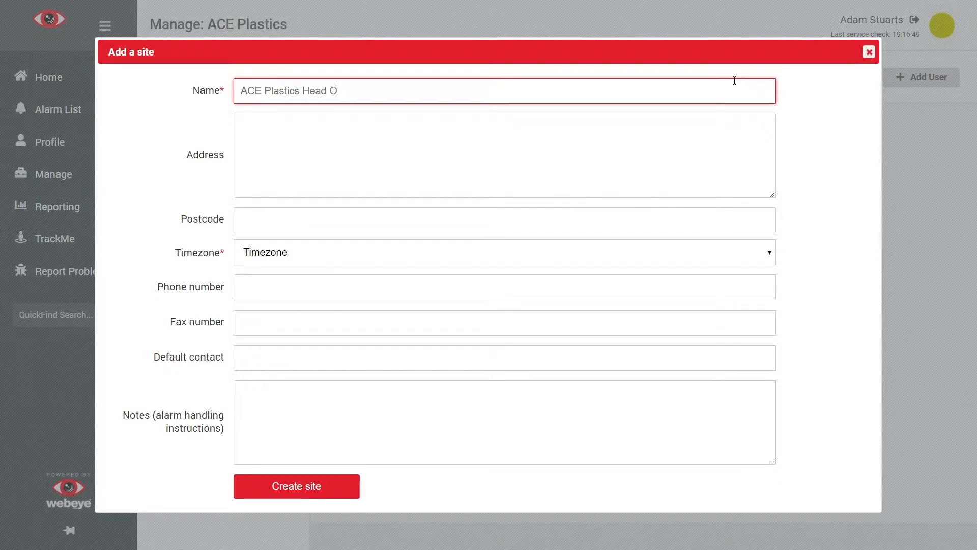
type("ffice")
left_click(581, 252)
type("london")
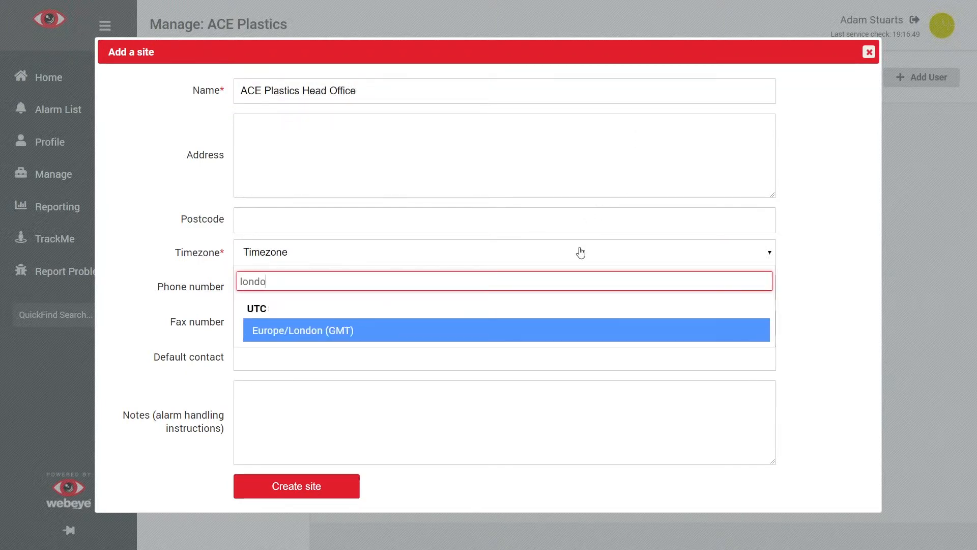
left_click(726, 332)
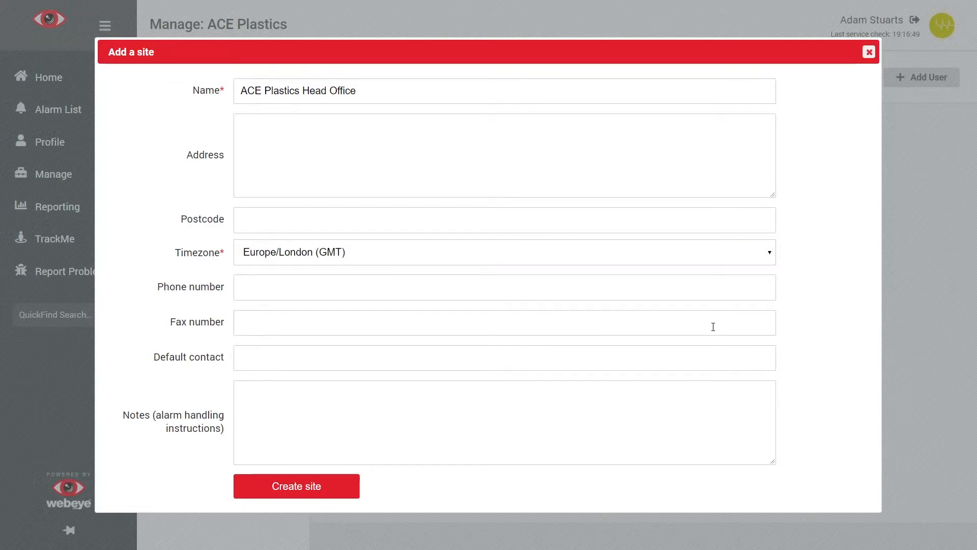
left_click(611, 393)
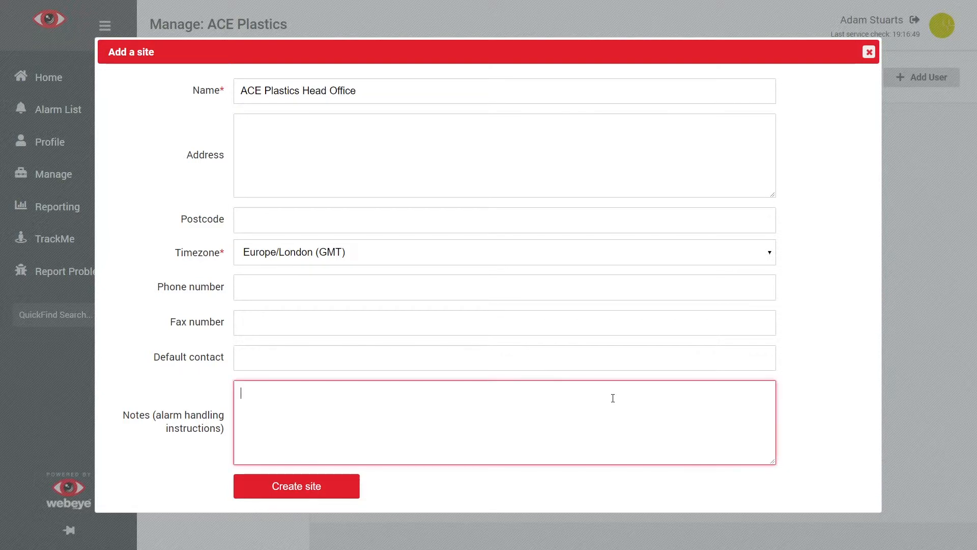
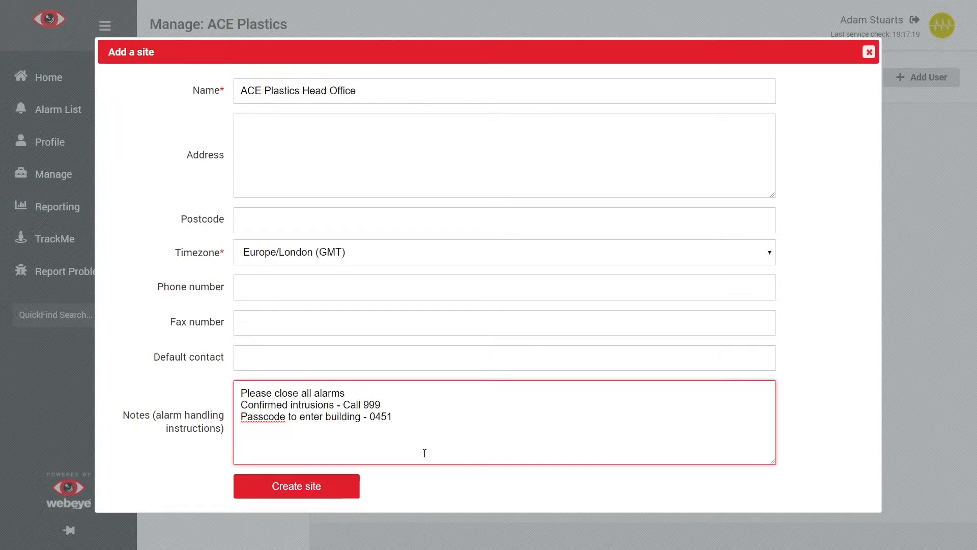
left_click(343, 494)
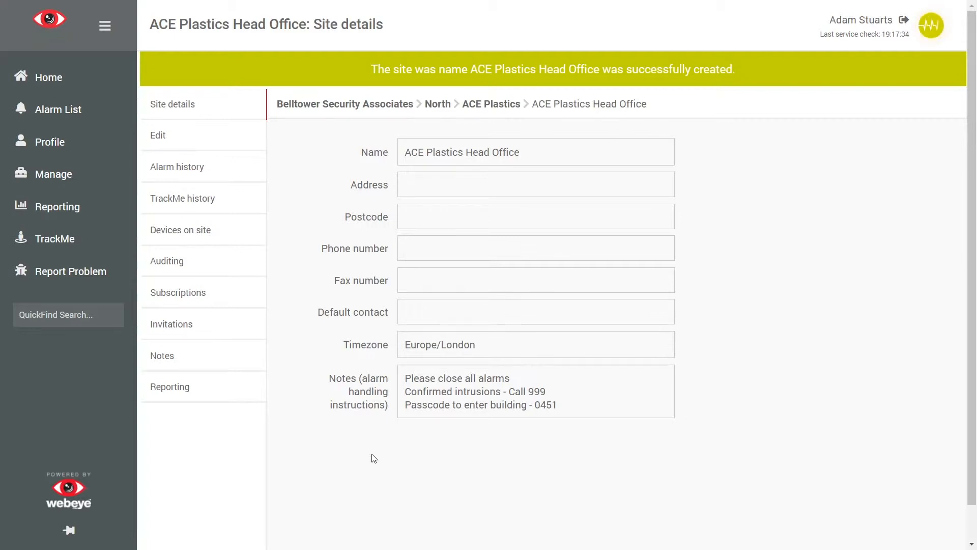
Step: Show the Devices on site list for ACE Plastics Head Office
left_click(243, 236)
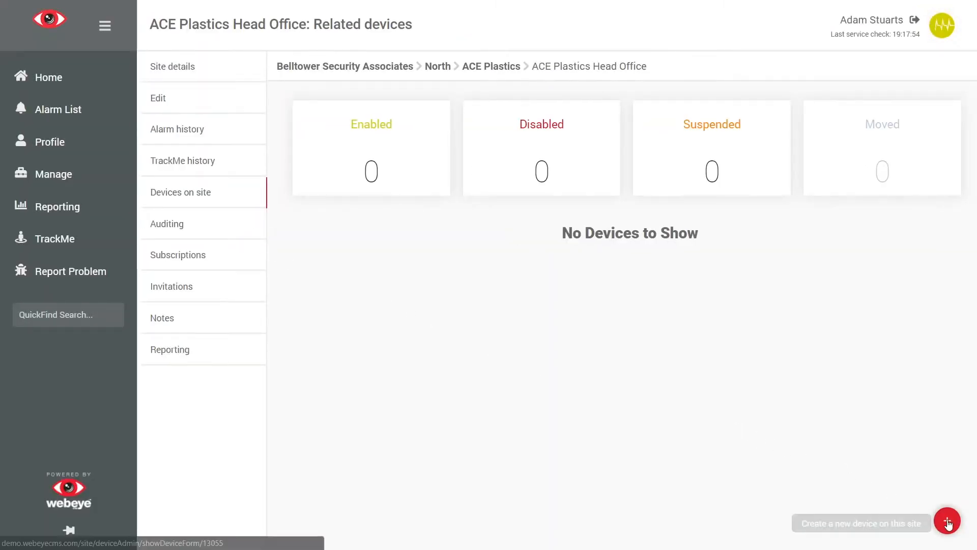
left_click(948, 523)
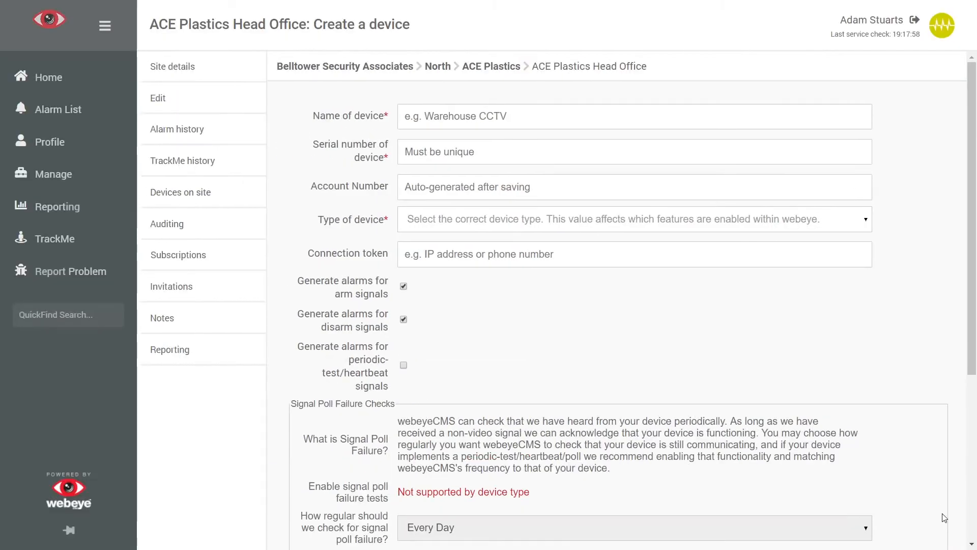
left_click(639, 122)
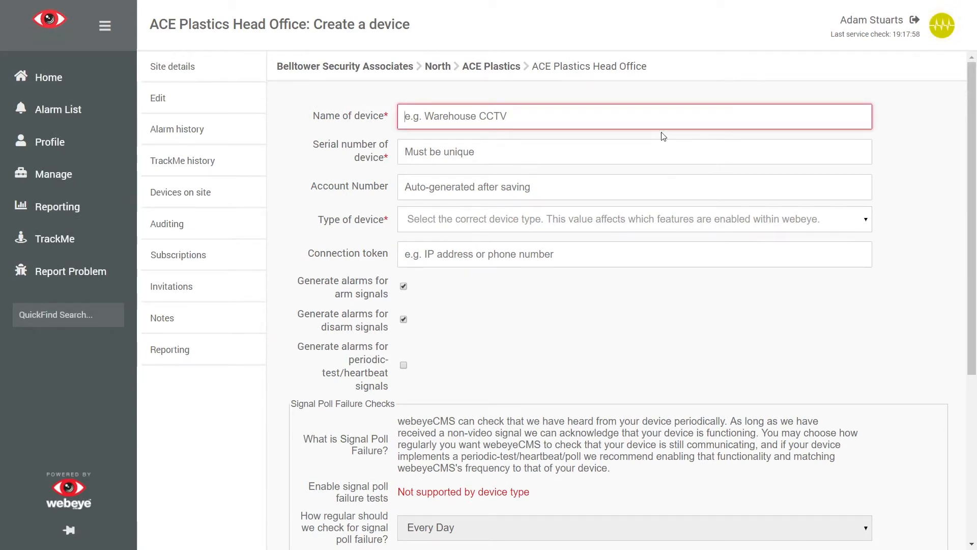
type("Panel")
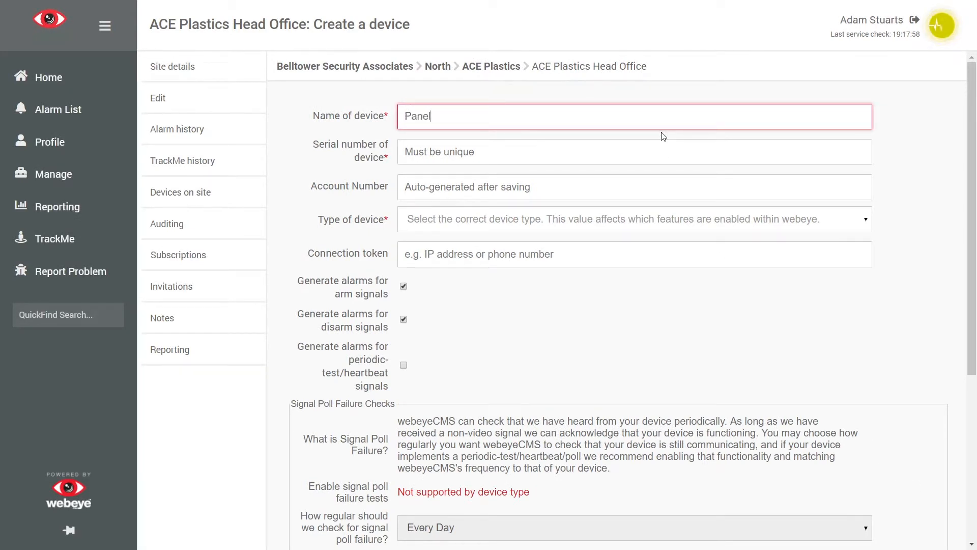
type(" 7")
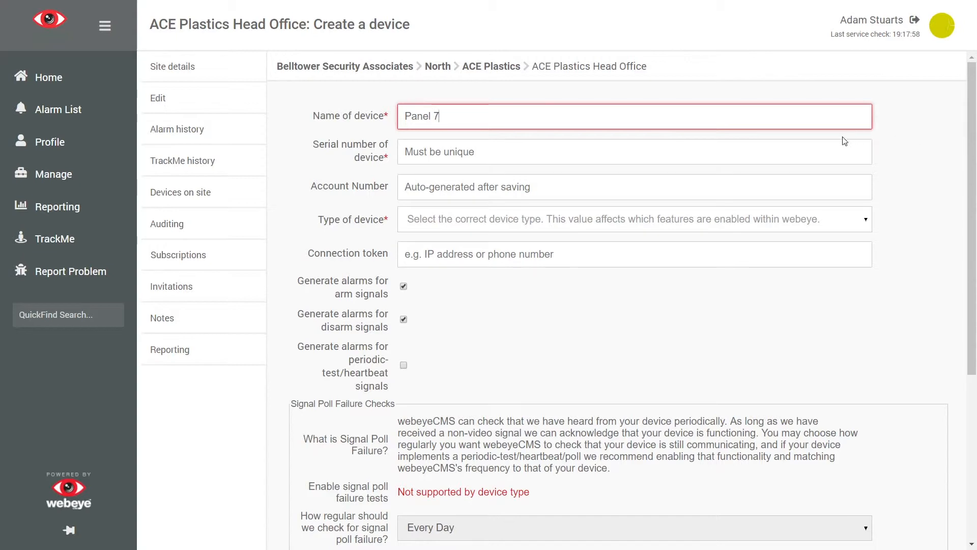
left_click(837, 151)
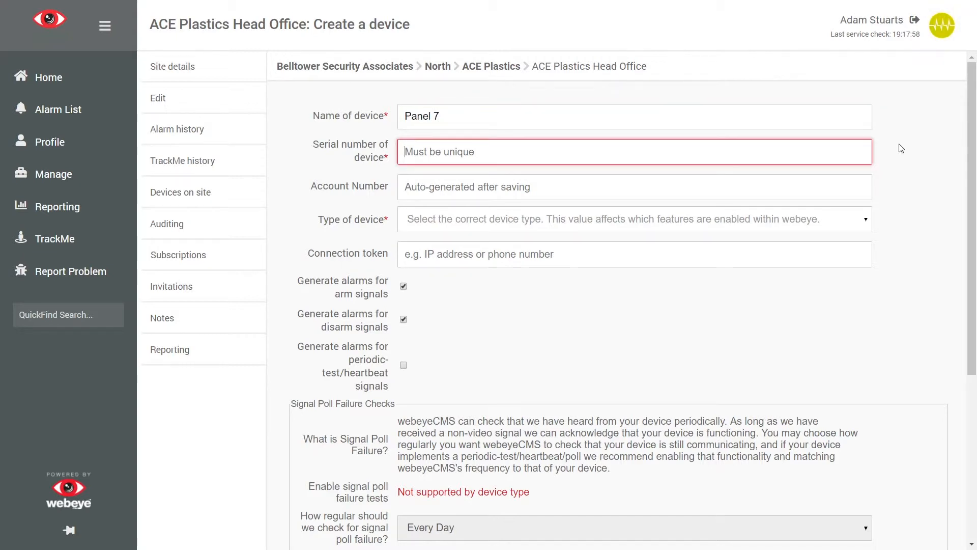
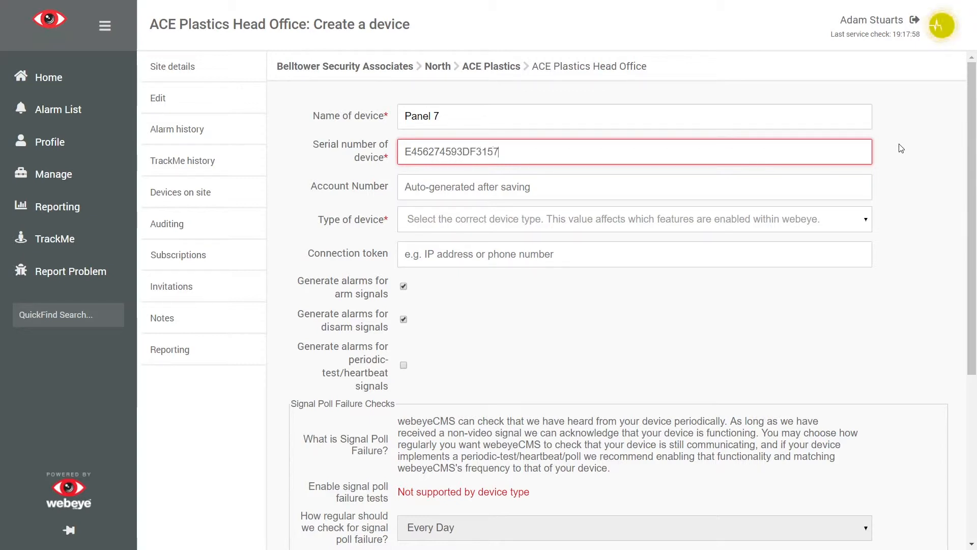
Step: Set the device type to RSI voice and enter the connection token
left_click(709, 225)
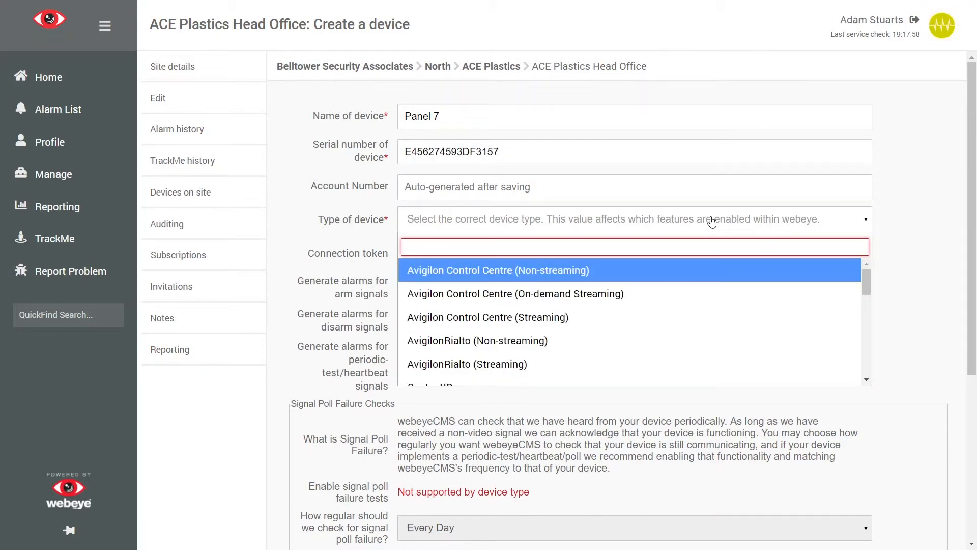
type("rsi")
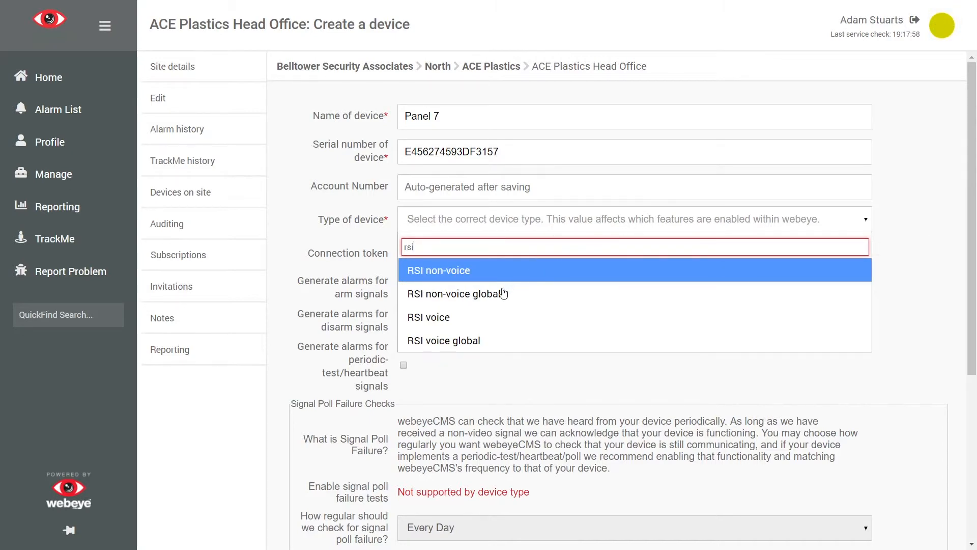
left_click(487, 317)
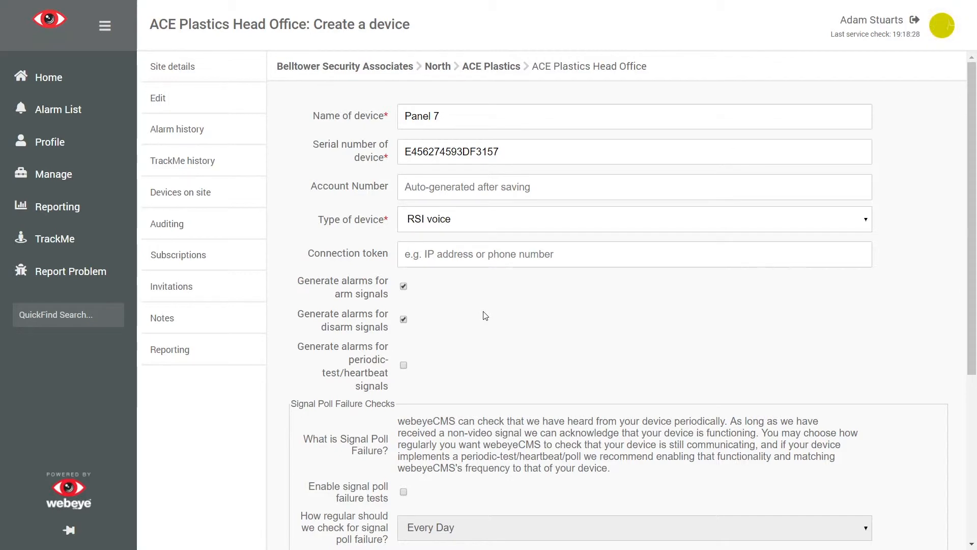
left_click(468, 259)
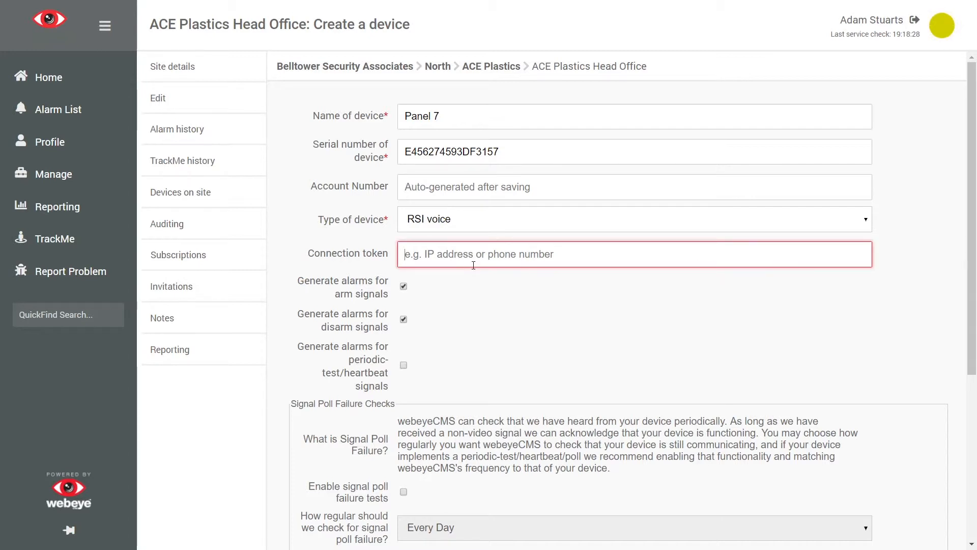
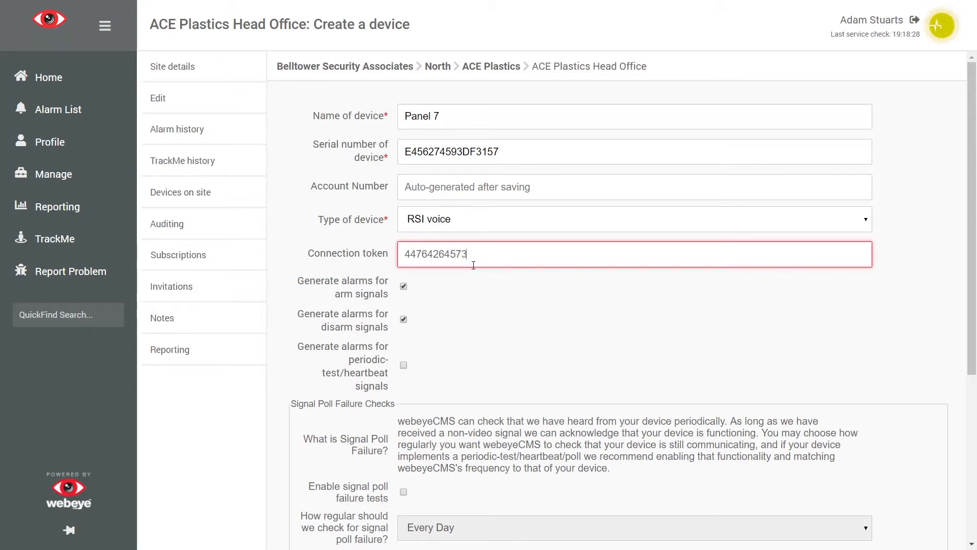
left_click(487, 313)
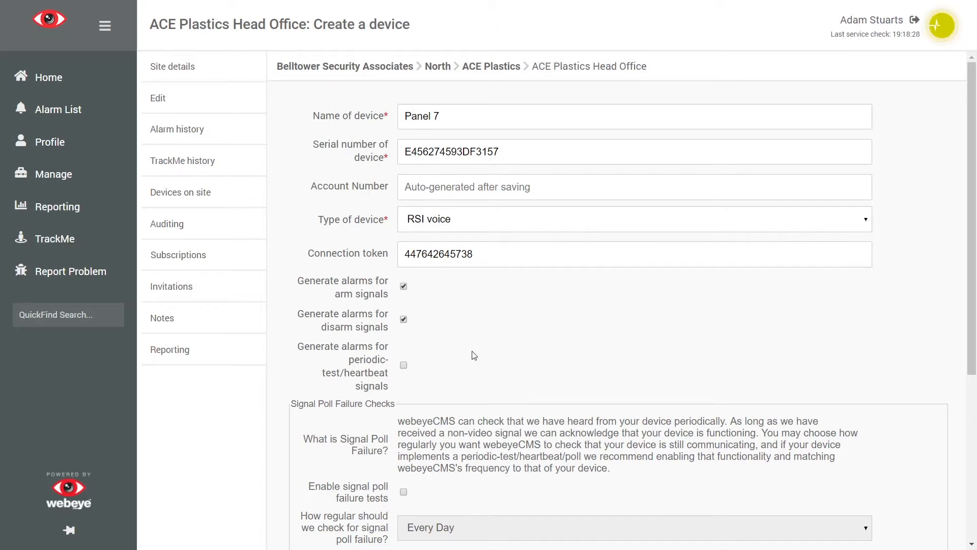
Step: Enable signal poll failure tests with next test on 23/01/2019 and create the device
scroll(474, 355, "down", 1)
scroll(473, 351, "down", 2)
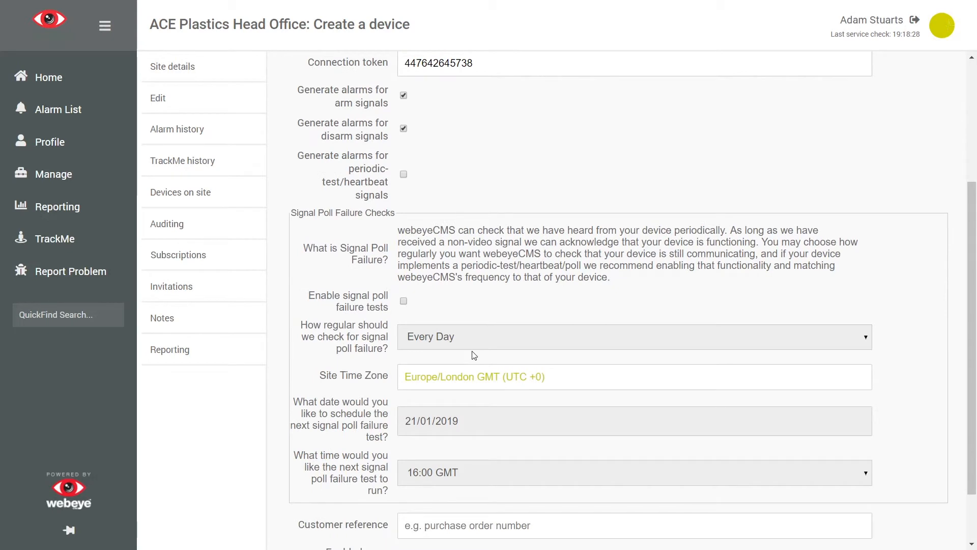
scroll(472, 350, "down", 1)
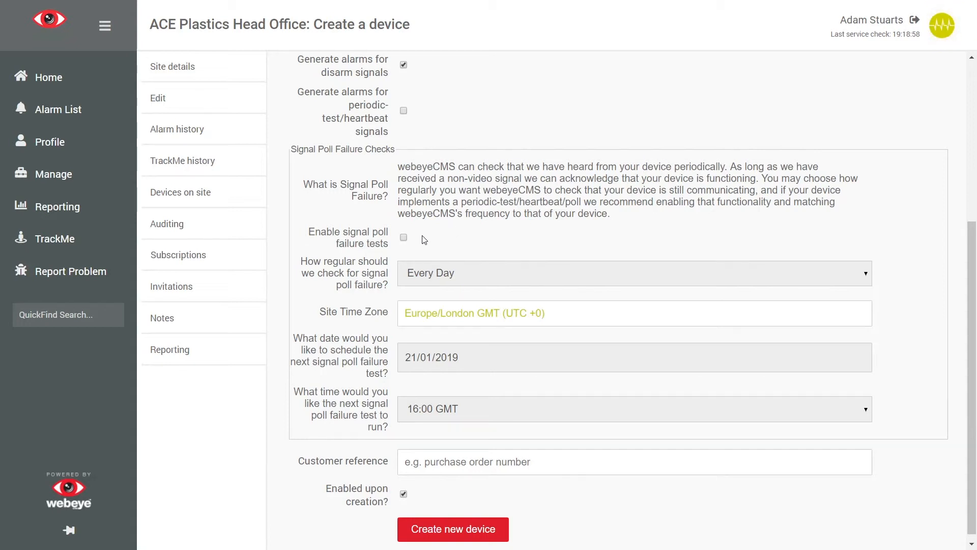
left_click(404, 238)
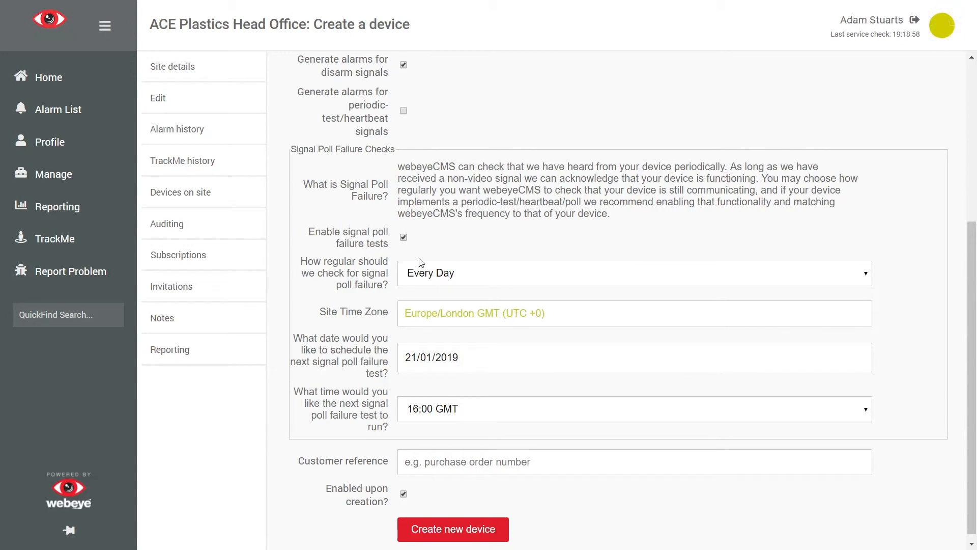
left_click(474, 357)
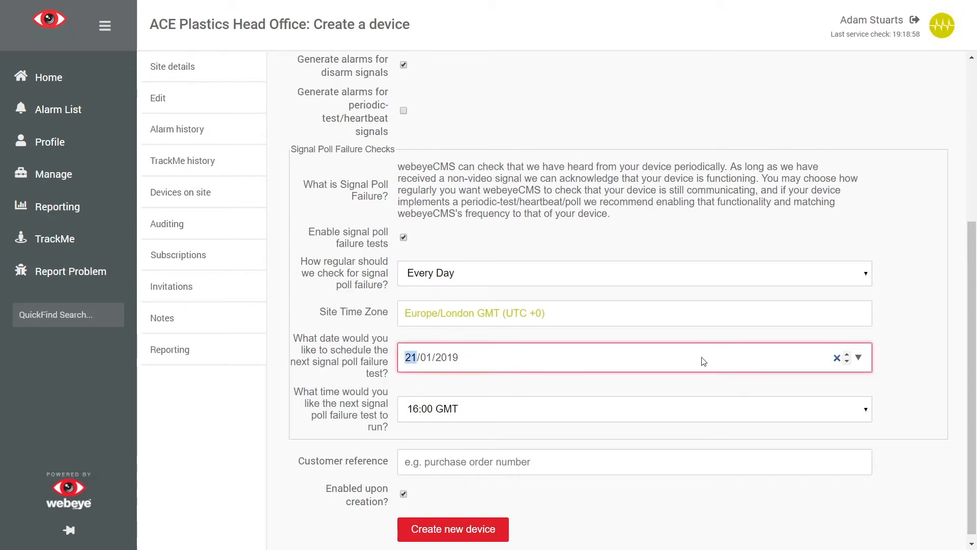
left_click(847, 354)
left_click(847, 354)
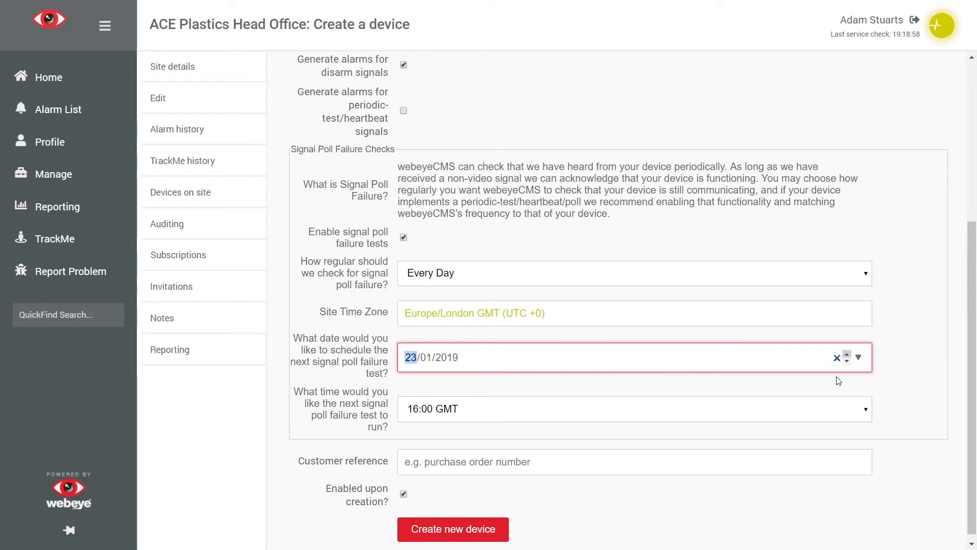
left_click(833, 481)
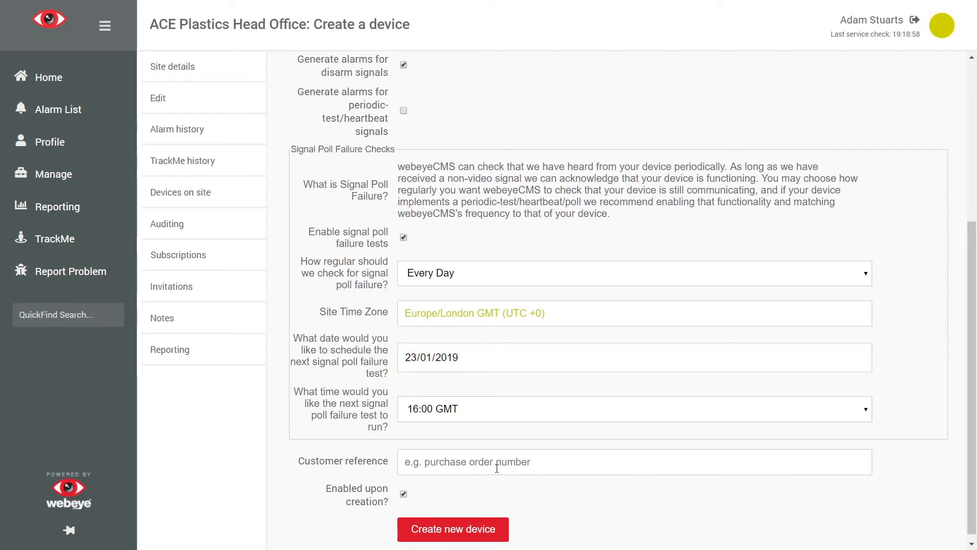
left_click(430, 530)
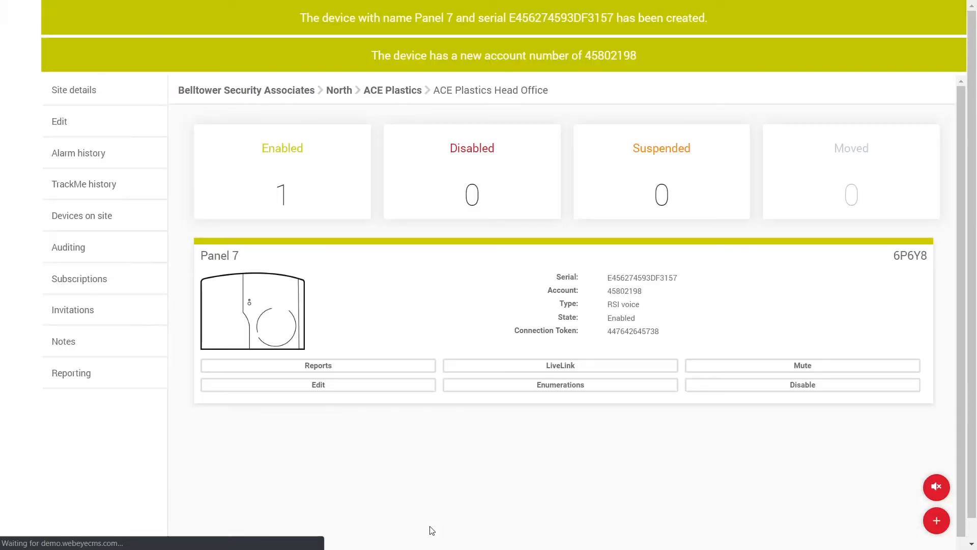